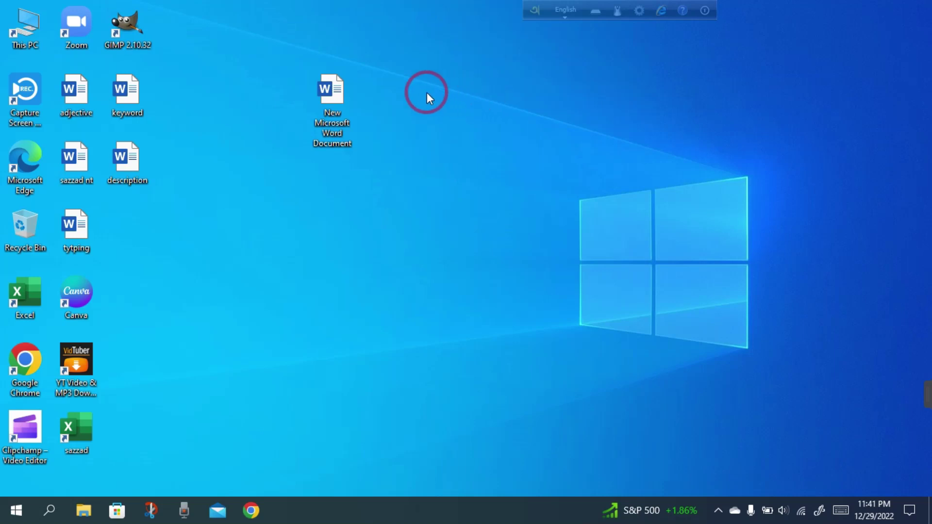
Open the New Microsoft Word Document from the desktop and check the Office product information on its account page
double_click(341, 86)
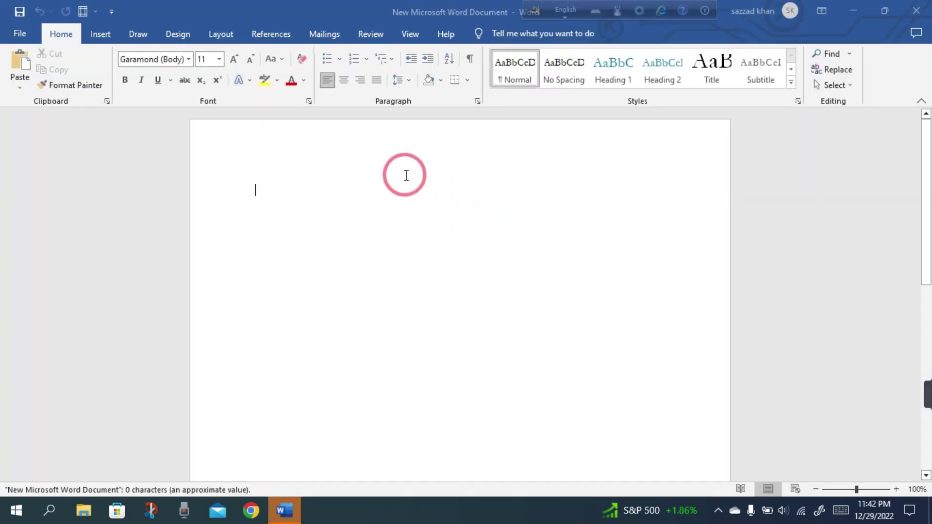
left_click(20, 34)
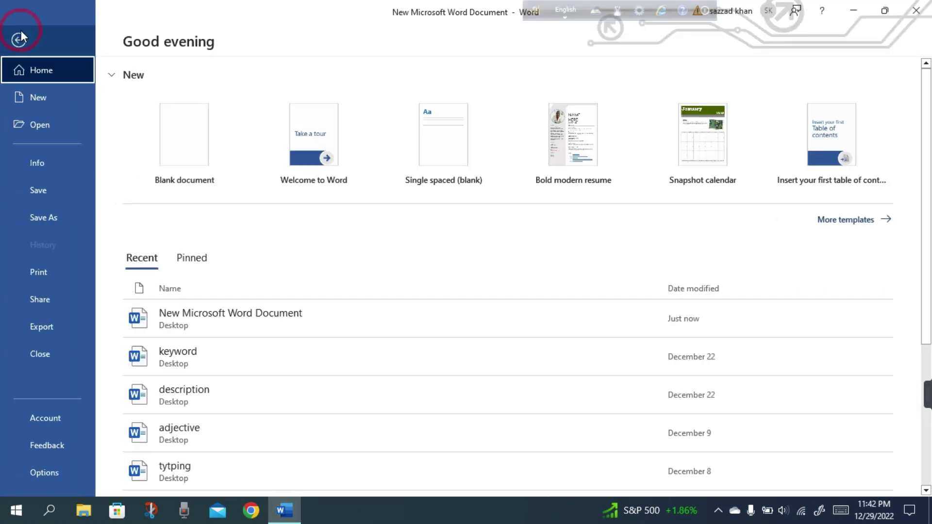
left_click(54, 419)
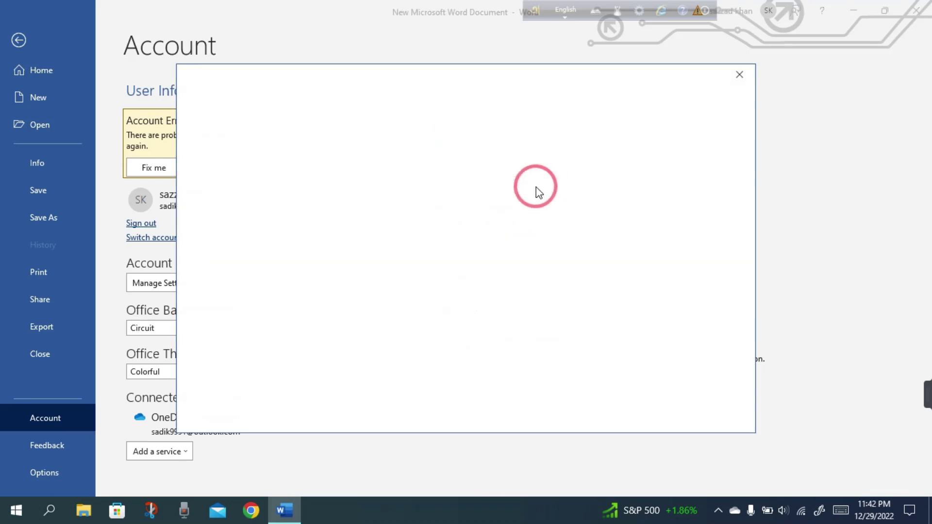
left_click(741, 76)
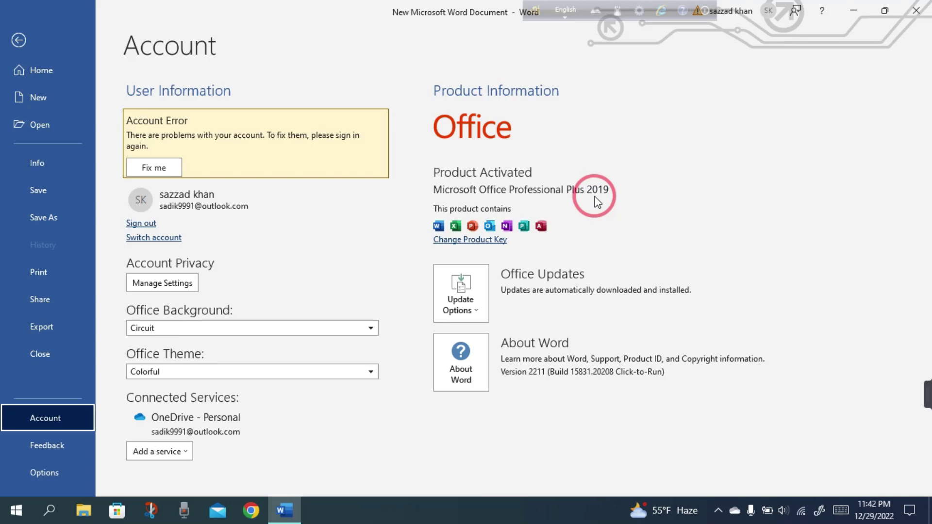
left_click(915, 10)
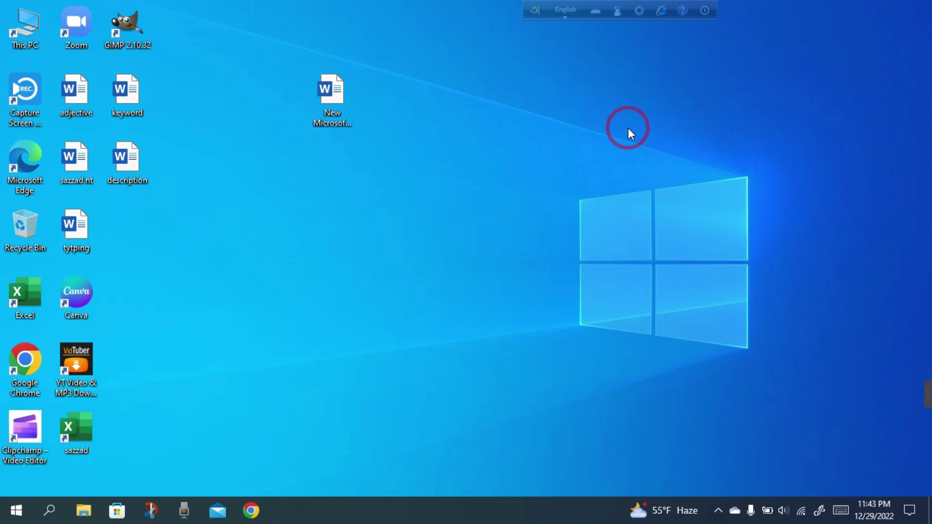
right_click(454, 101)
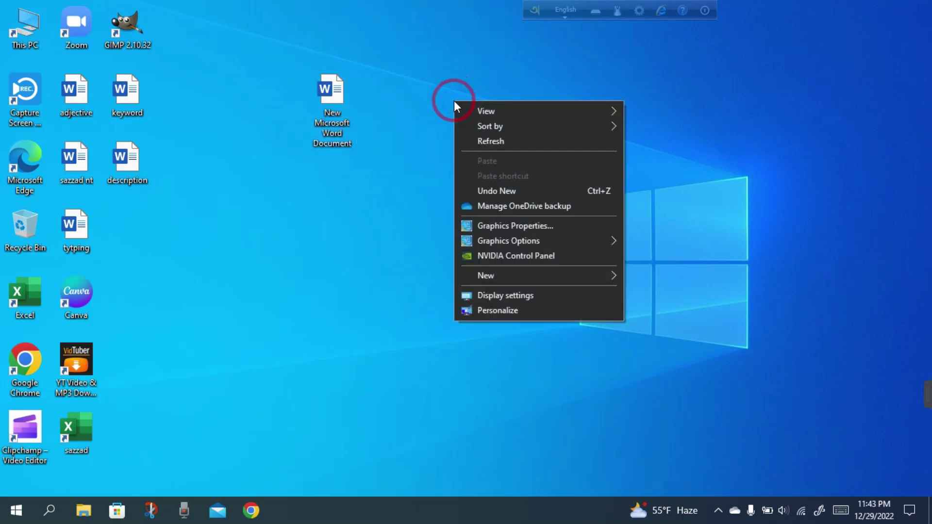
left_click(514, 275)
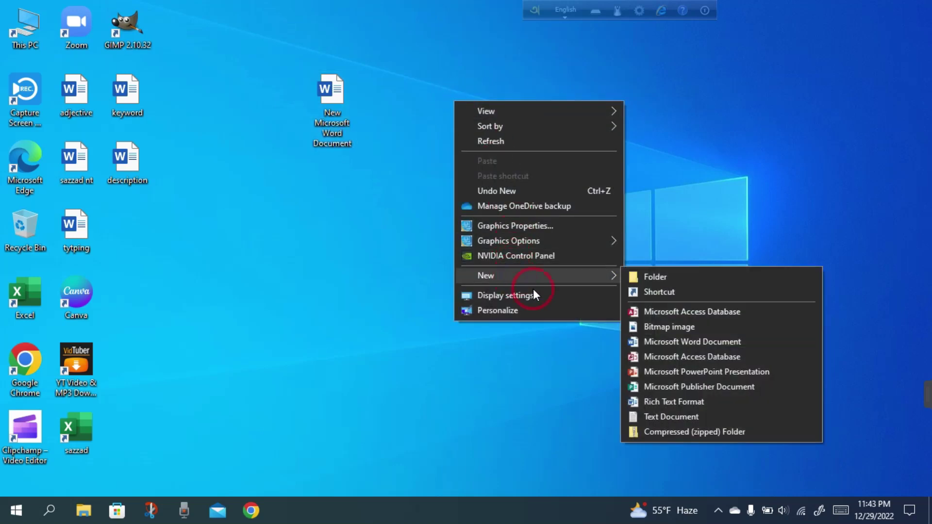
left_click(647, 414)
key("Return")
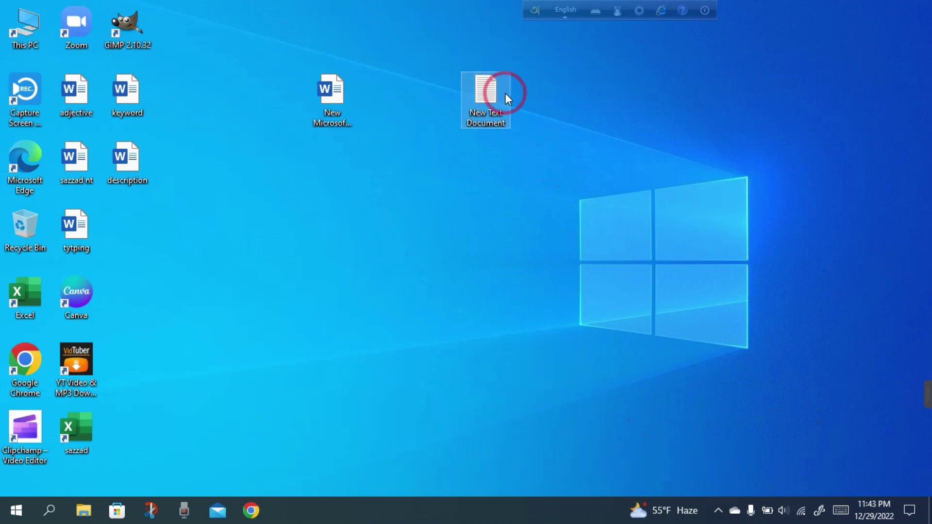
double_click(491, 90)
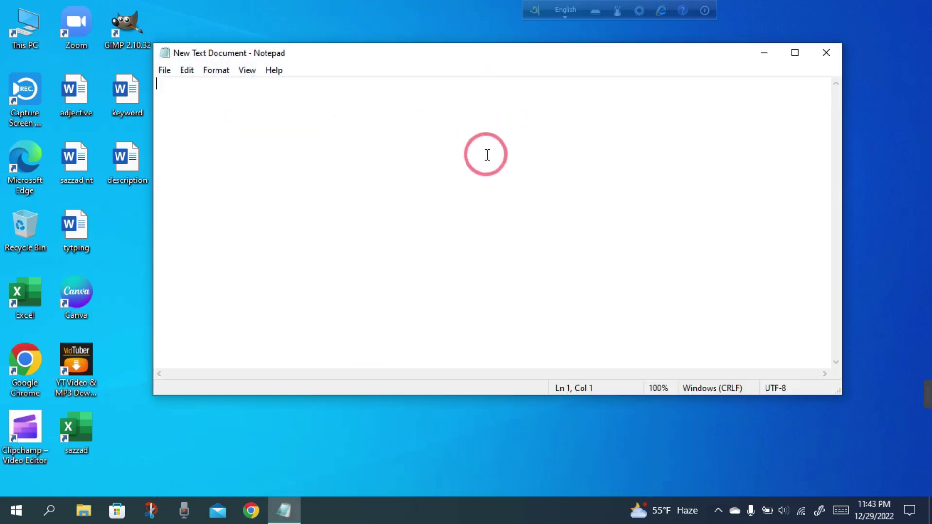
left_click(164, 71)
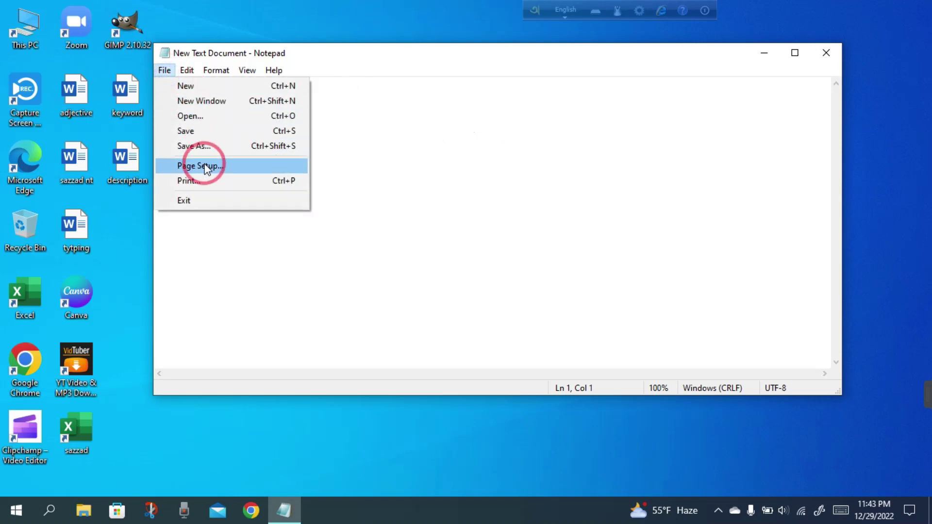
left_click(824, 51)
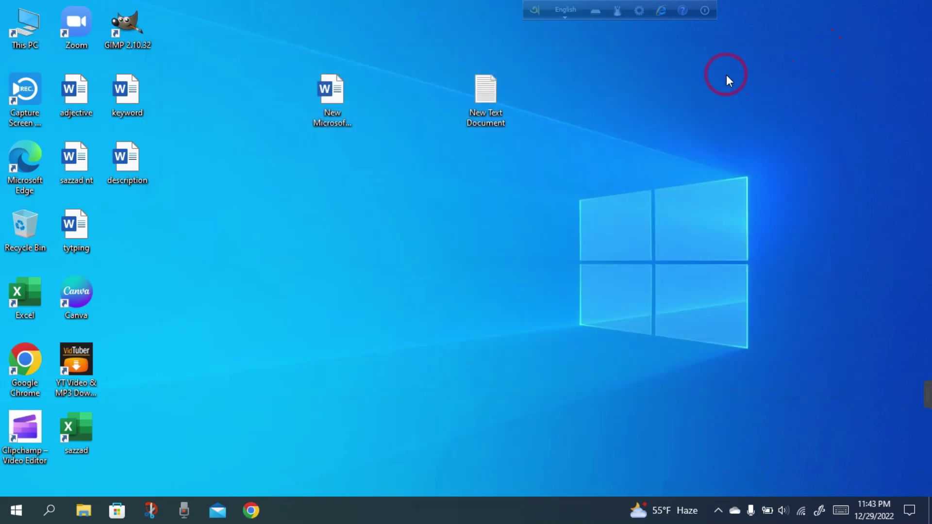
right_click(499, 98)
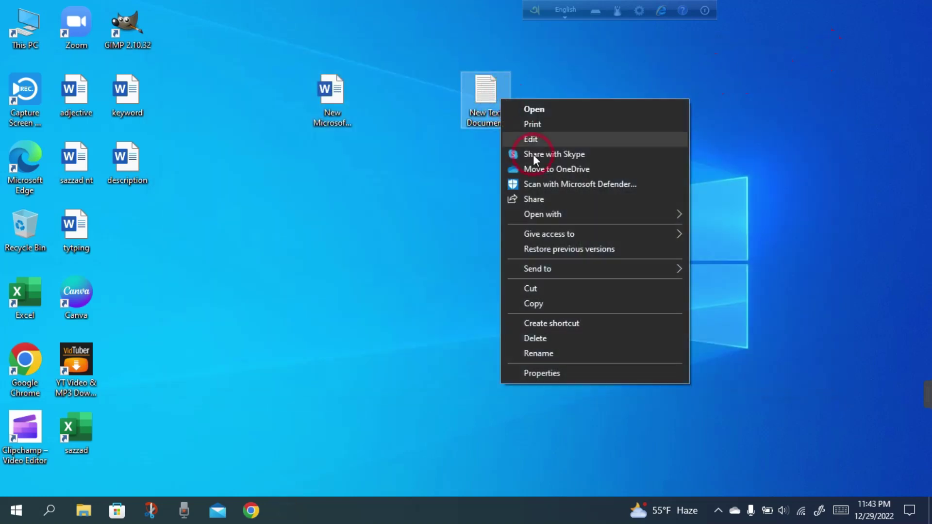
left_click(556, 337)
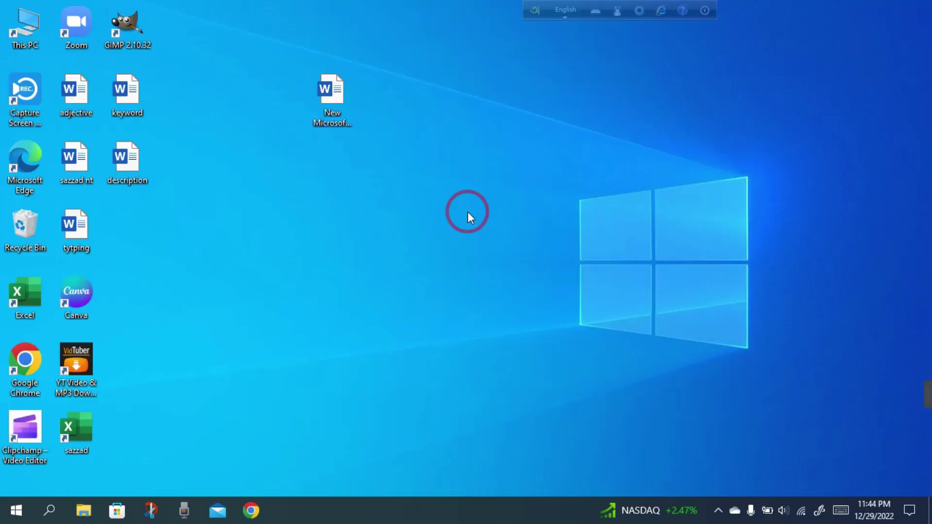
Switch to Google Chrome and search for "office 2019 activation txt"
double_click(38, 364)
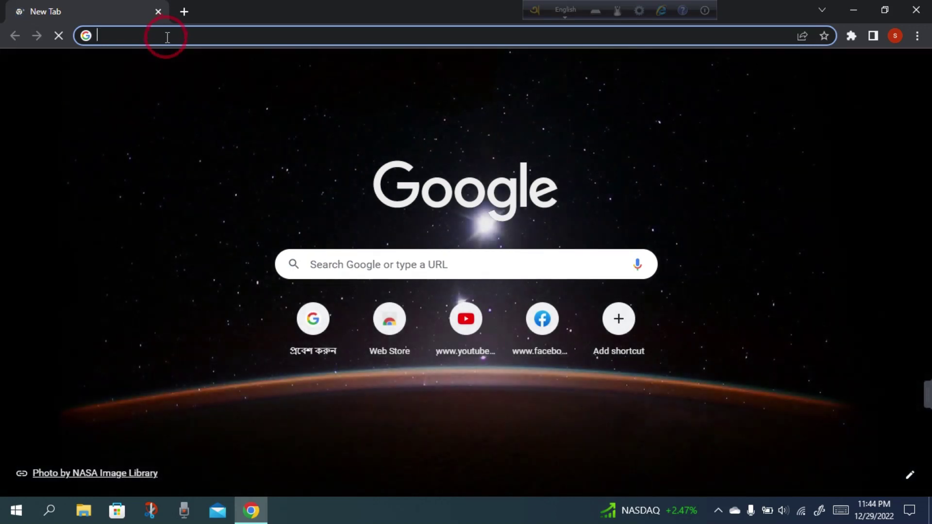
left_click(167, 38)
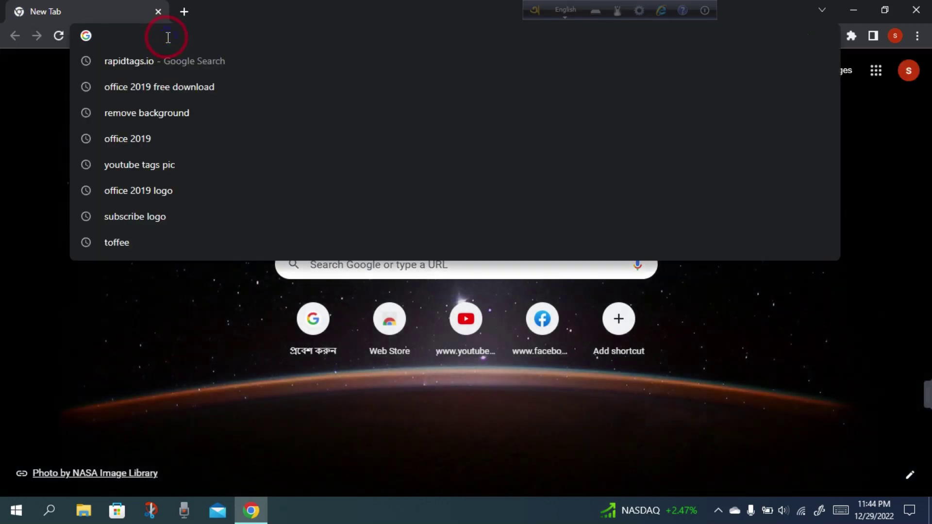
type("office ")
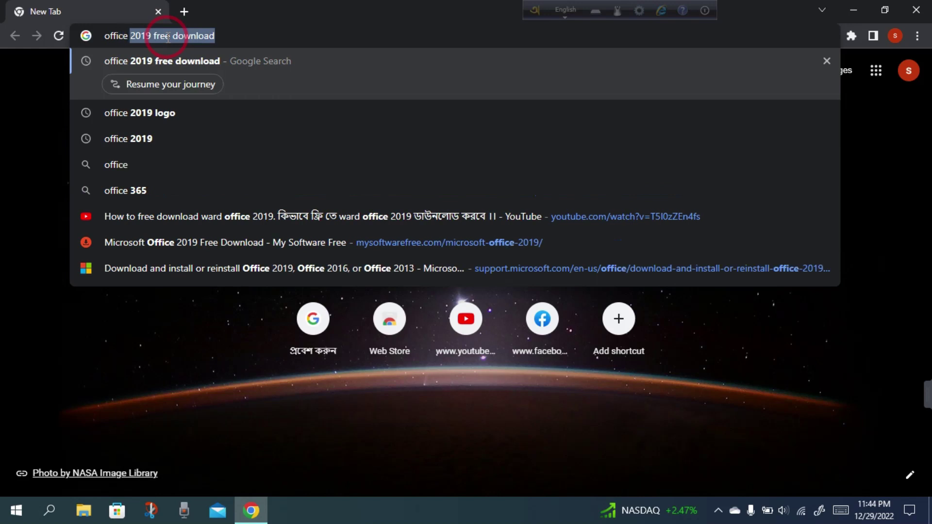
type("20")
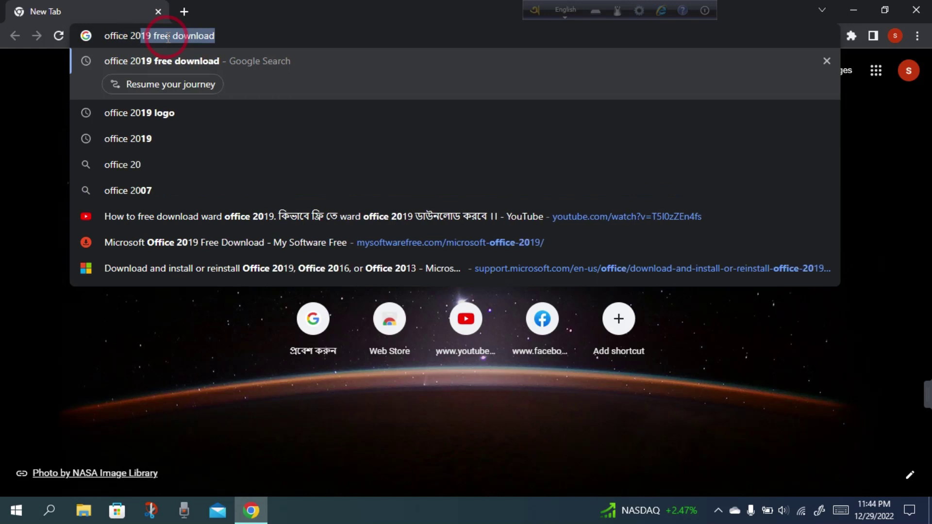
type("19")
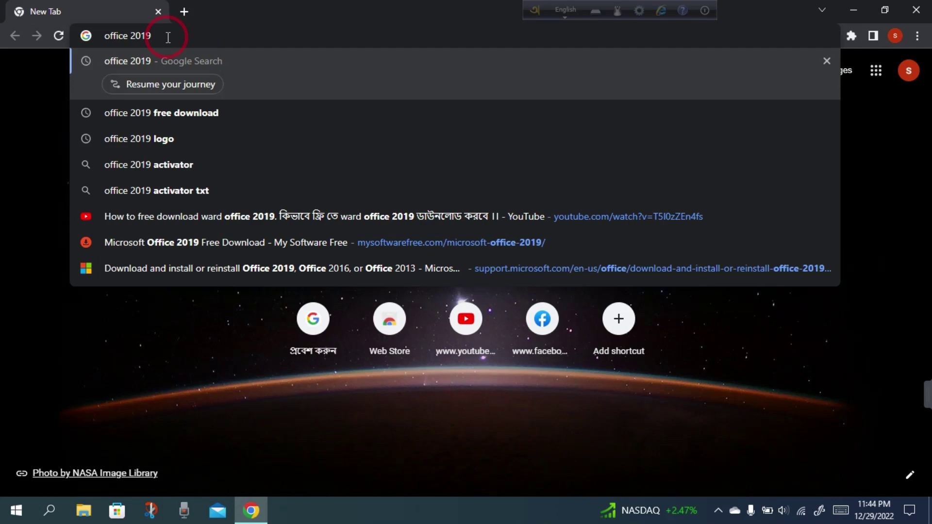
type(" a")
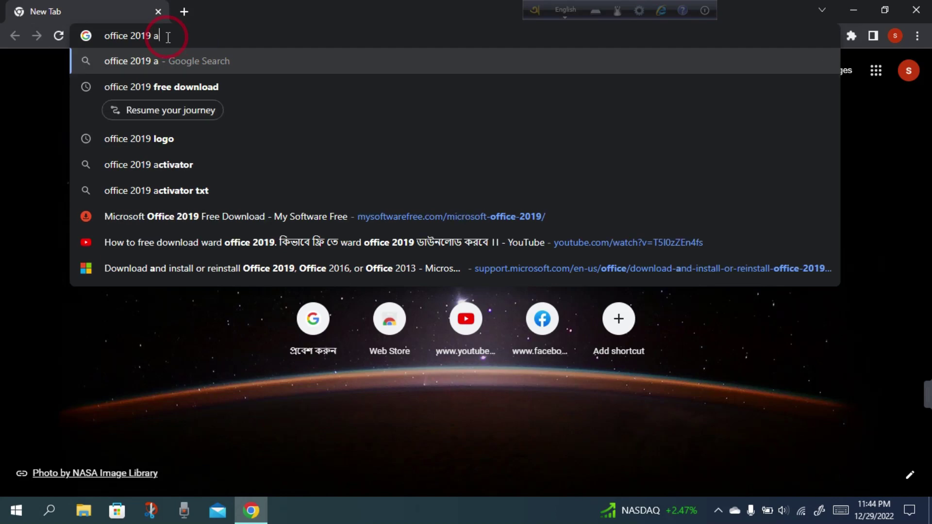
type("ctiva")
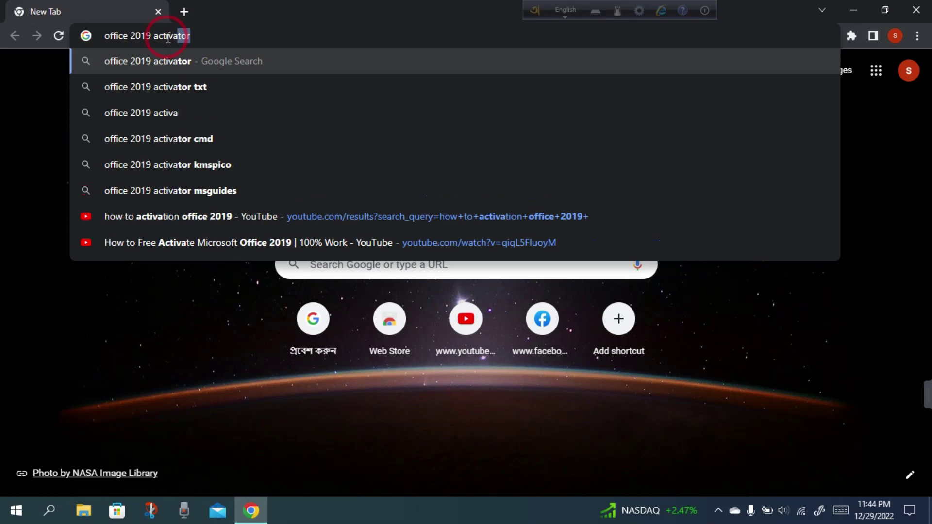
type("tion")
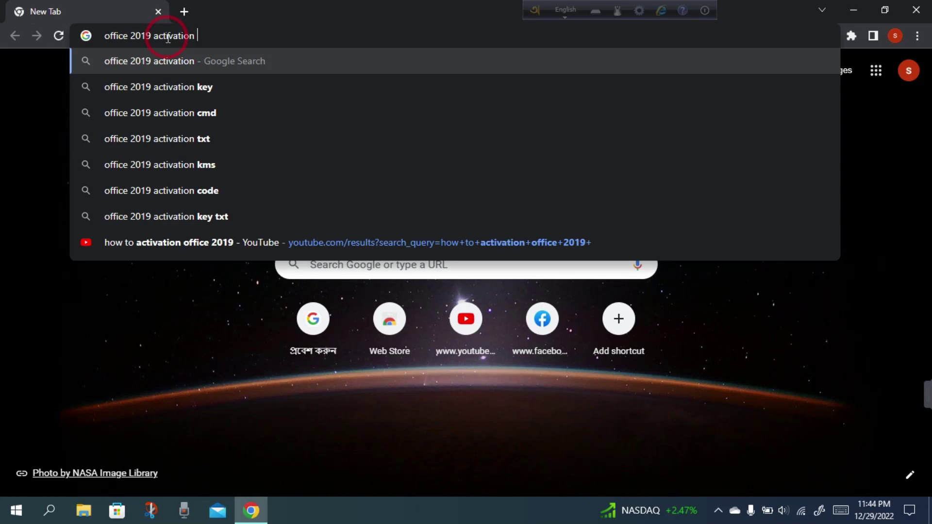
type("txt")
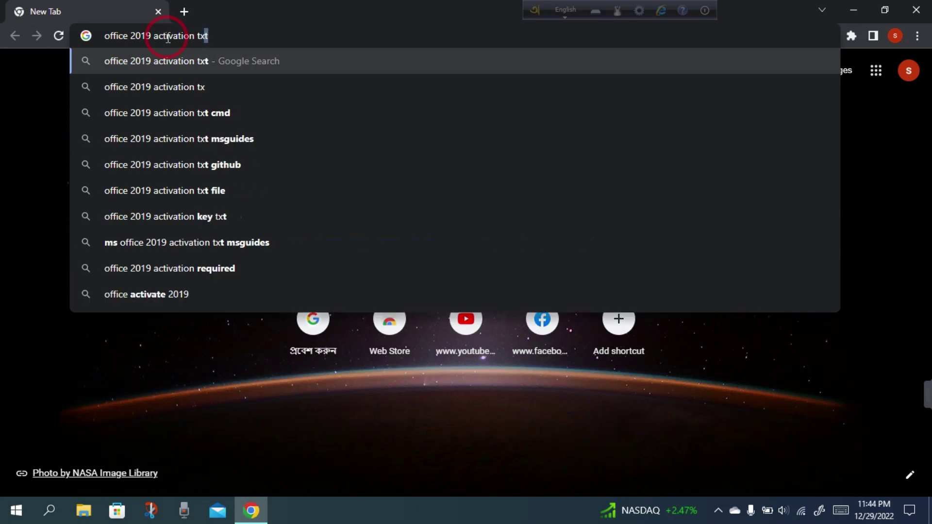
left_click(180, 64)
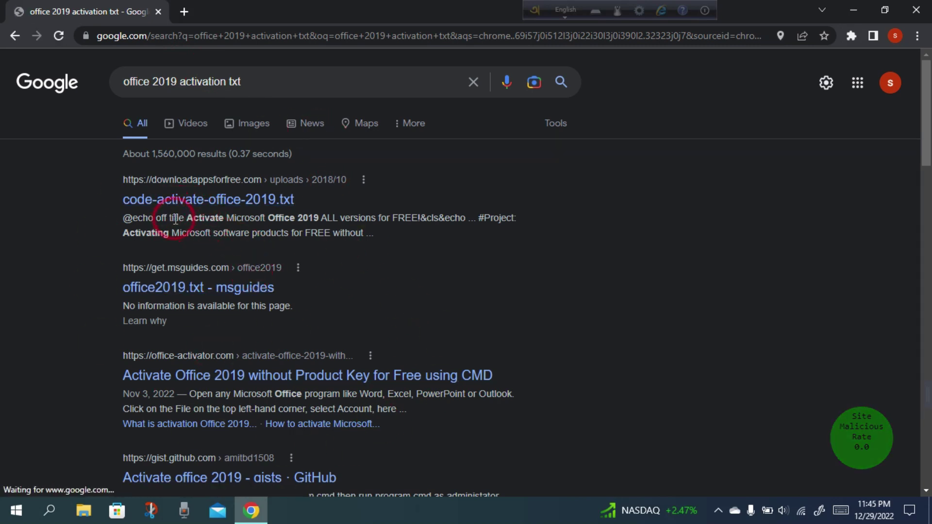
Copy the entire text of the code-activate-office-2019.txt search result from downloadappsforfree.com and close the browser
left_click(267, 206)
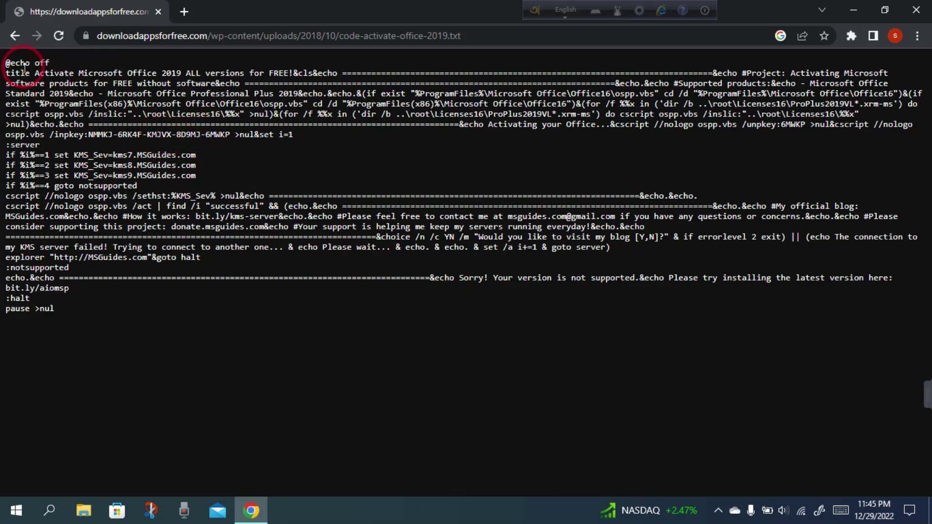
key("ctrl+a")
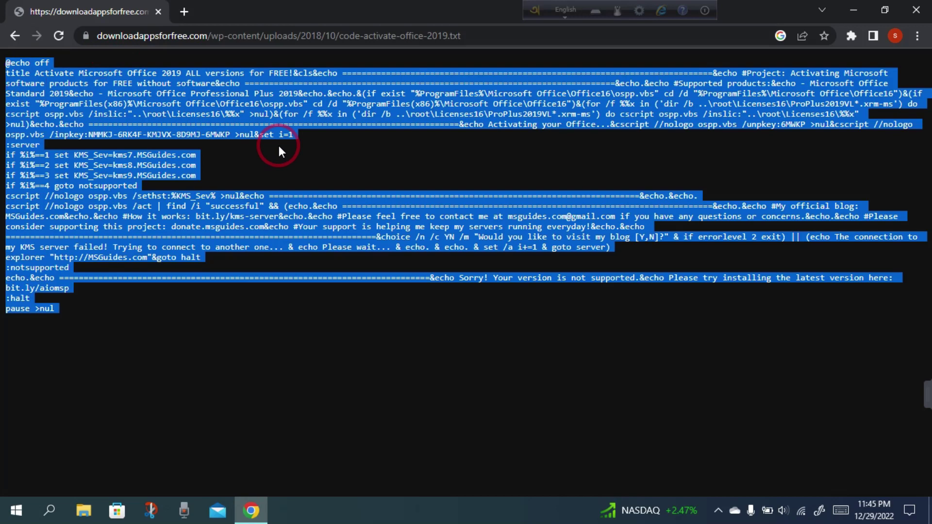
left_click(915, 12)
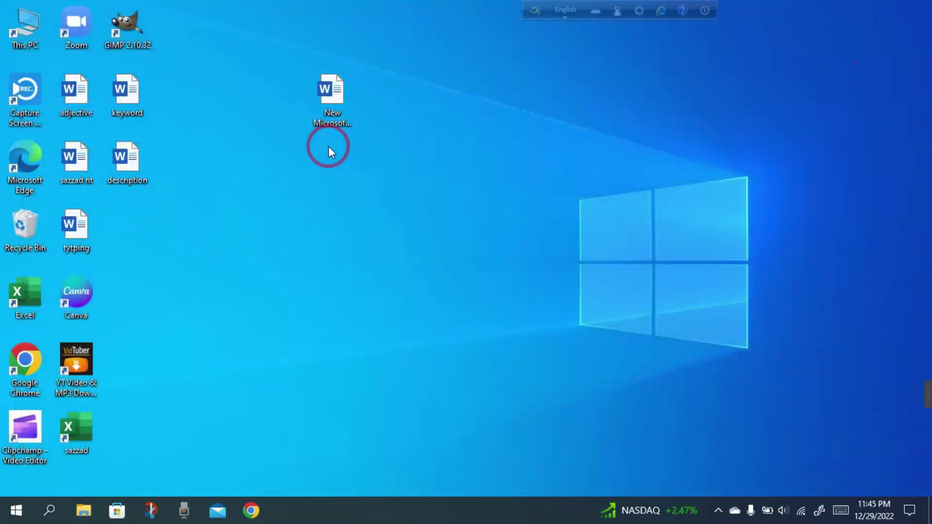
Create a new text document with the default name on the desktop and open it in Notepad
right_click(462, 102)
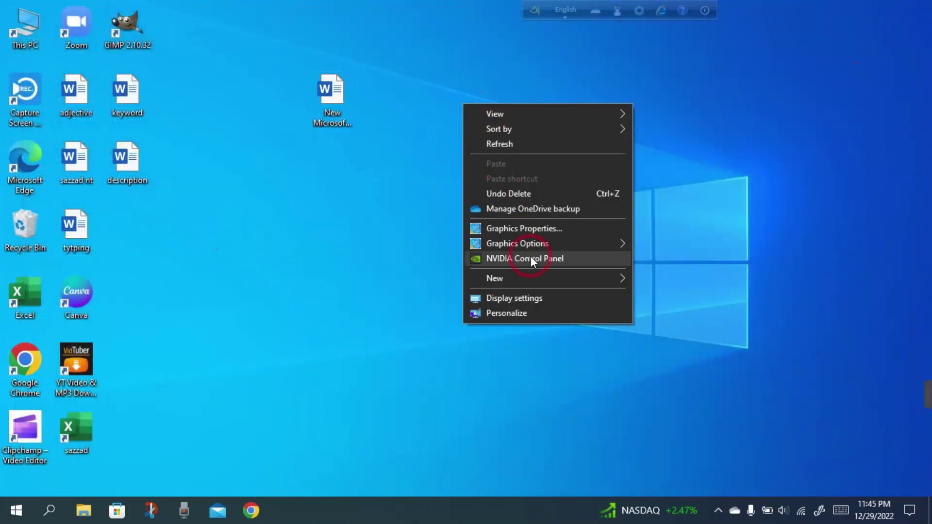
mouse_move(530, 274)
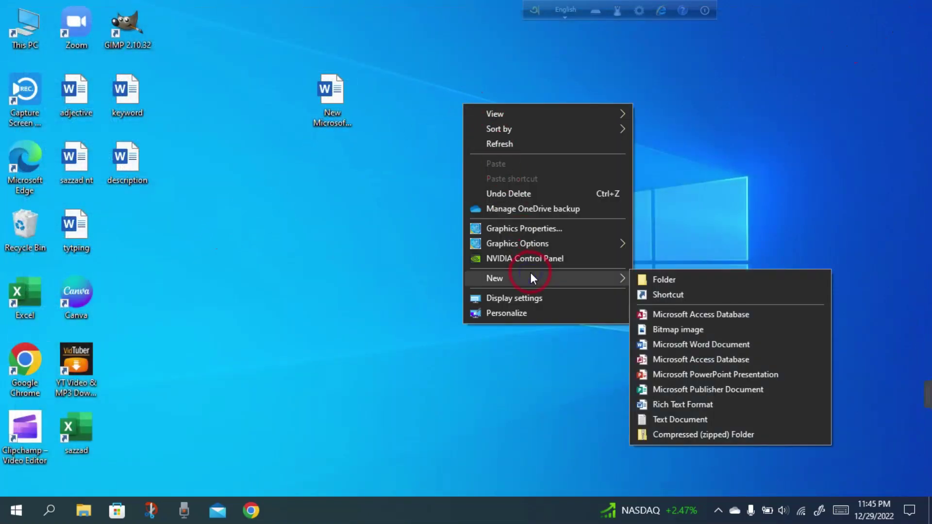
left_click(655, 417)
left_click(584, 134)
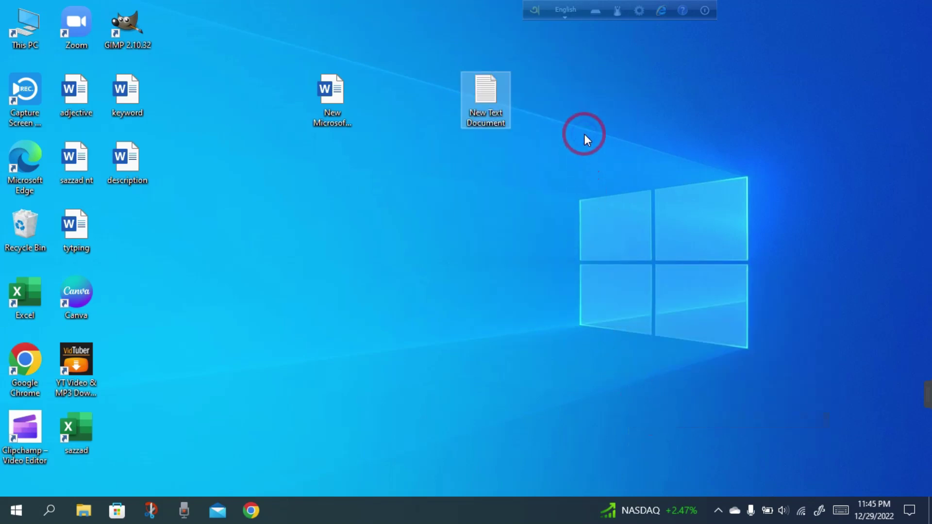
double_click(500, 89)
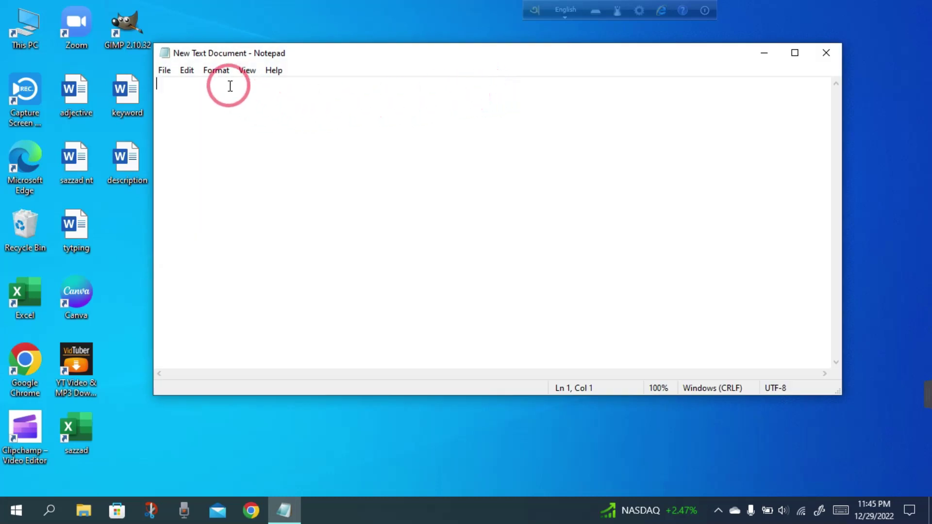
Paste the copied activation script, including its product key, into the empty text document and look over its long lines
left_click(207, 116)
key("ctrl+v")
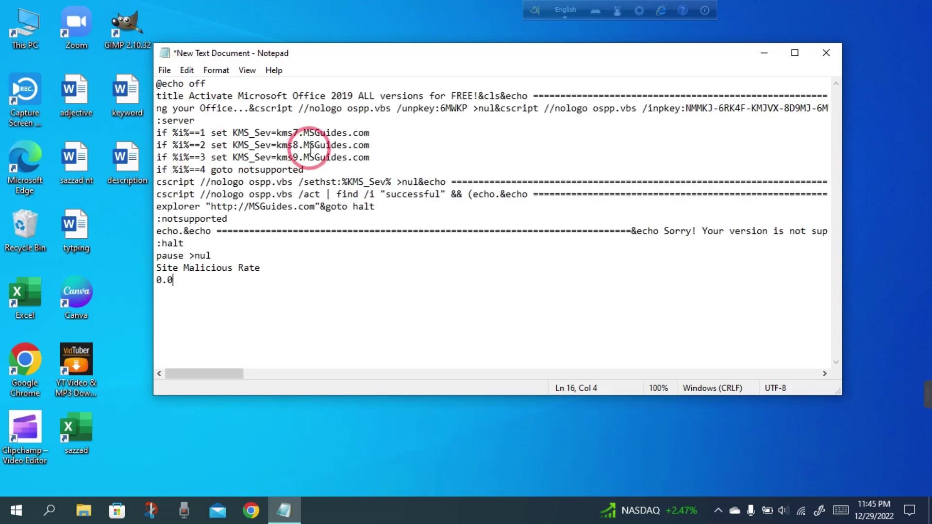
scroll(318, 151, "right", 15)
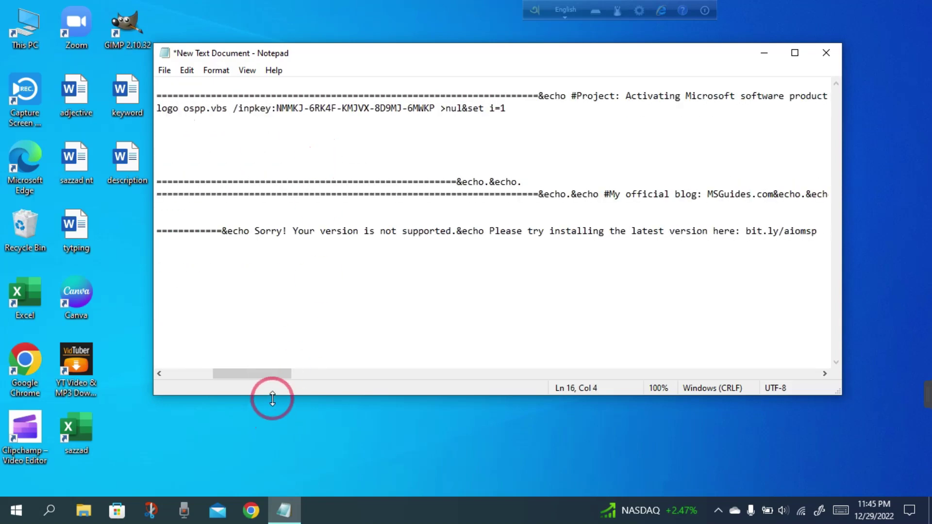
left_click_drag(272, 373, 97, 397)
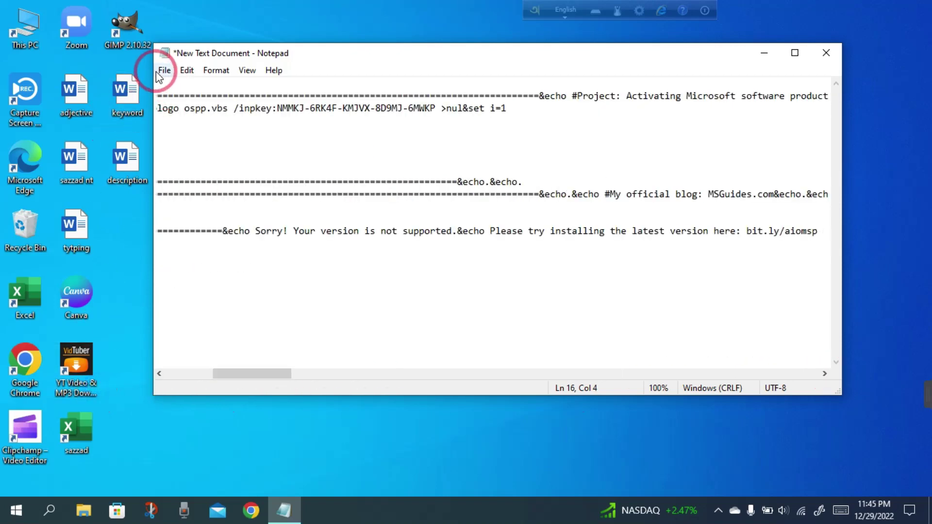
left_click_drag(252, 374, 190, 378)
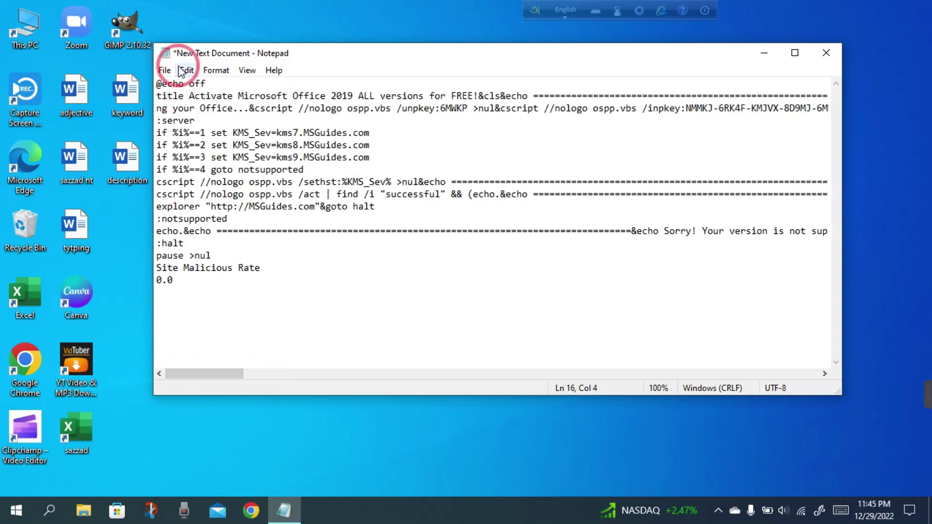
Save the script to the desktop as "office 2019 activation.bat" with ANSI encoding and close Notepad
left_click(164, 71)
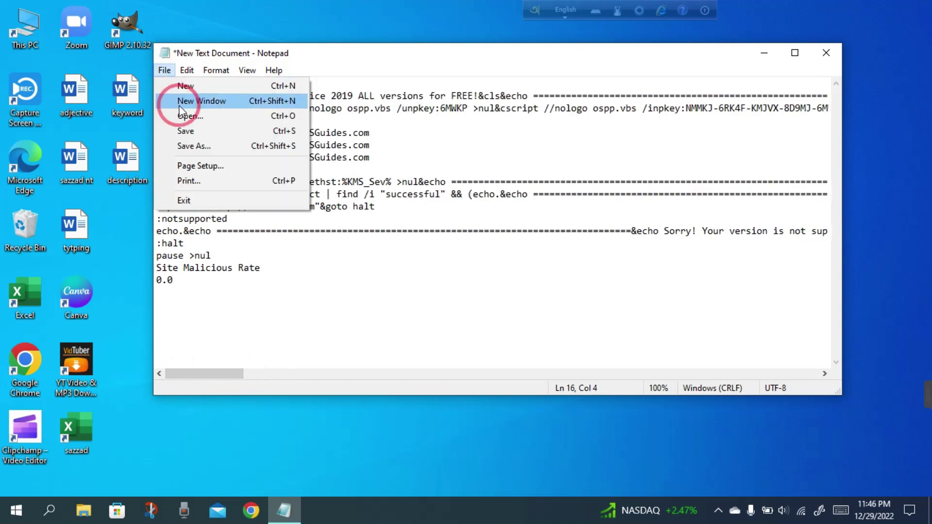
left_click(193, 146)
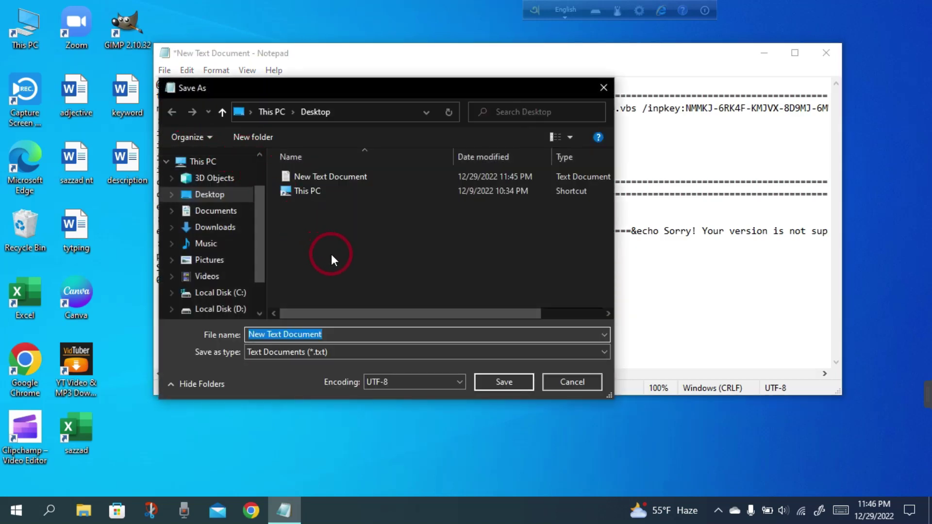
scroll(331, 255, "right", 1)
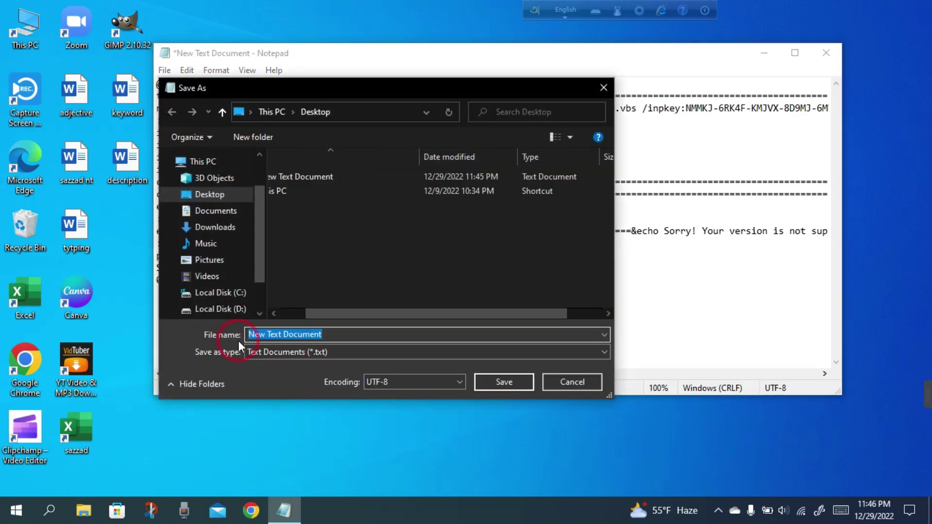
type("offi")
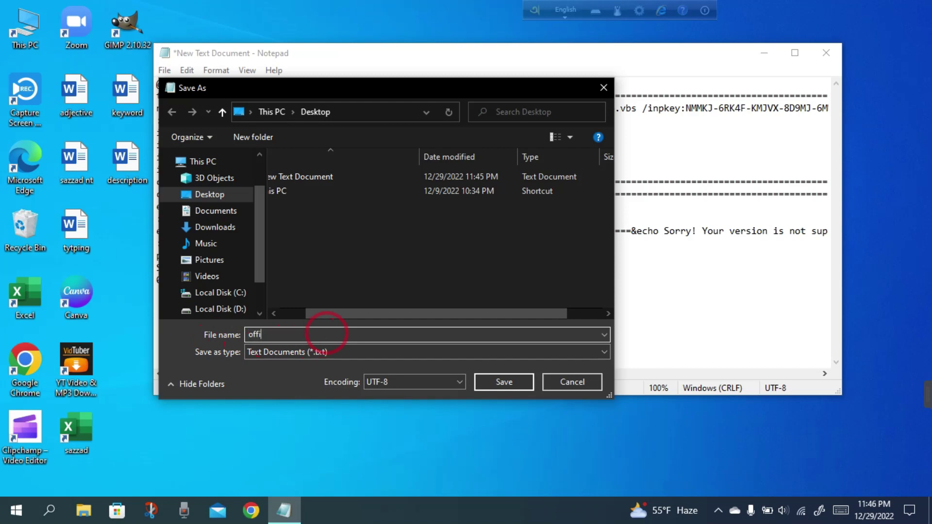
type("ce 2019")
type("activation.bat")
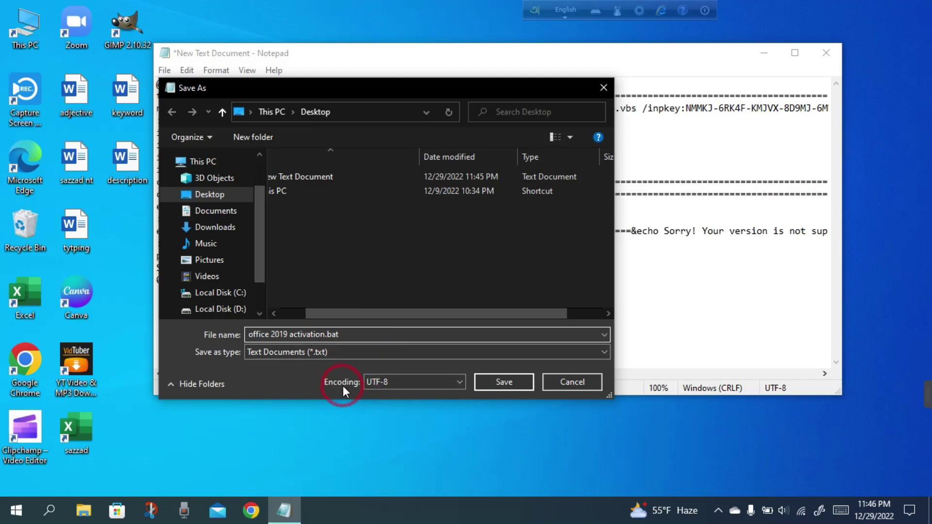
left_click(456, 382)
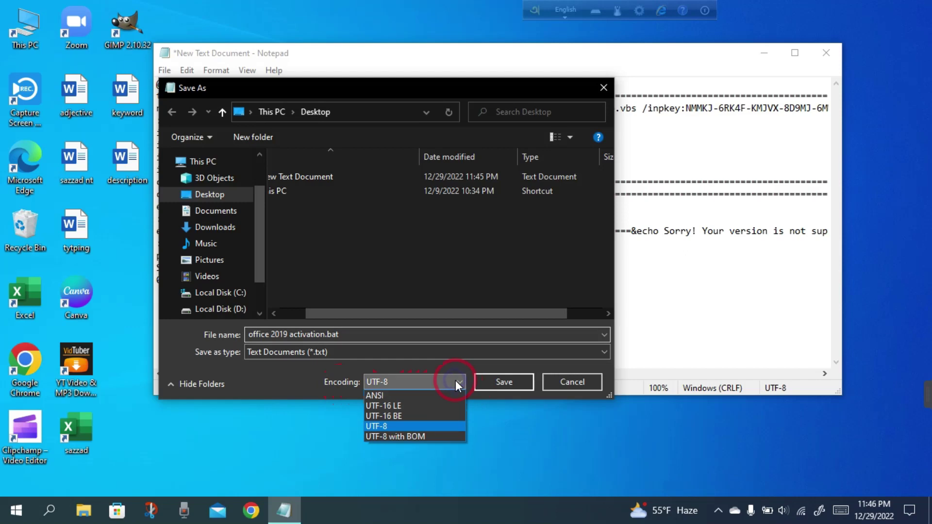
left_click(398, 395)
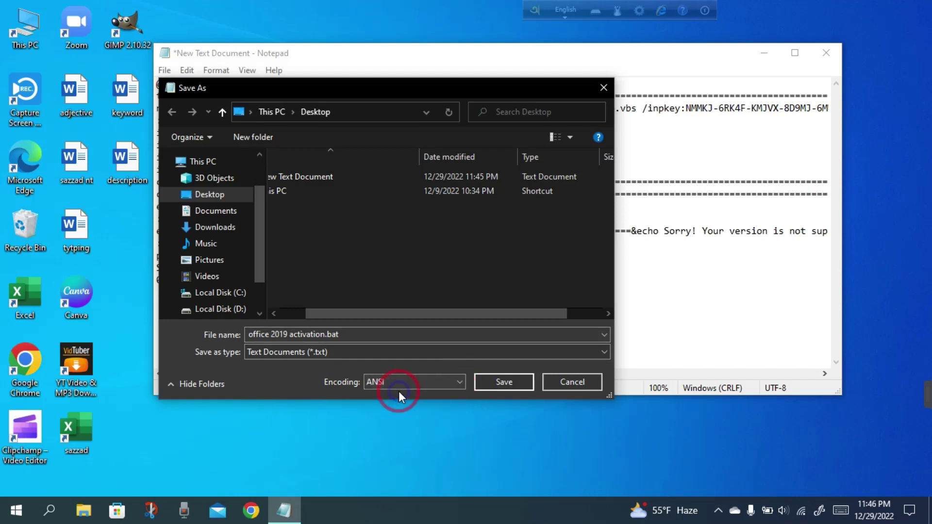
left_click(506, 382)
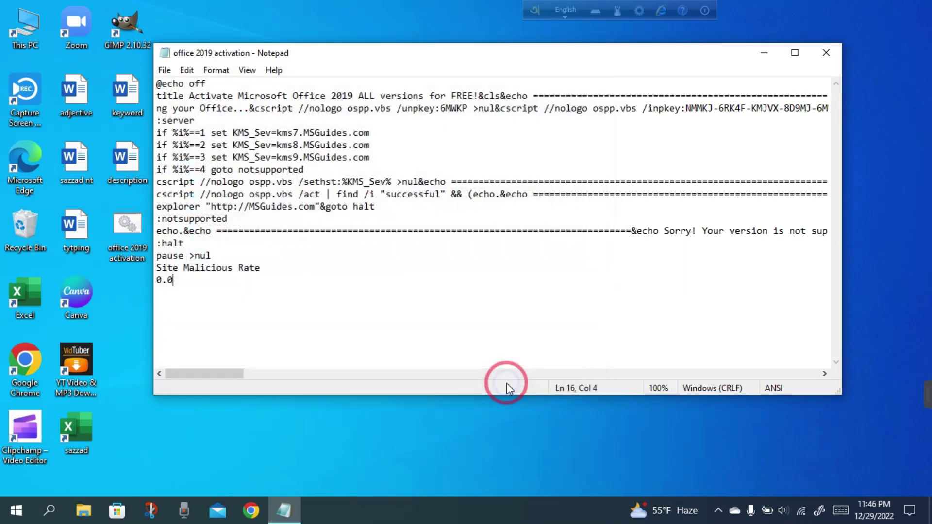
left_click(827, 54)
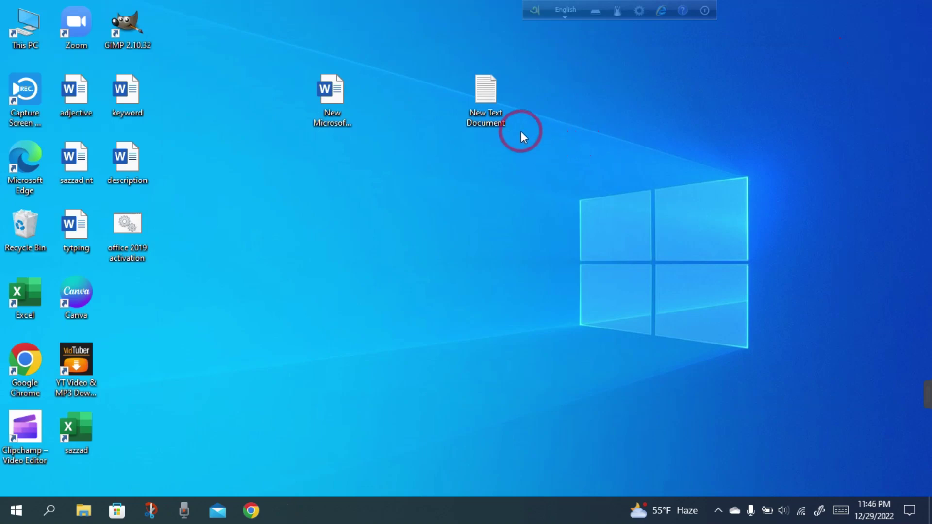
Move the office 2019 activation batch file to an empty area of the desktop and run it as administrator
left_click_drag(126, 232, 237, 236)
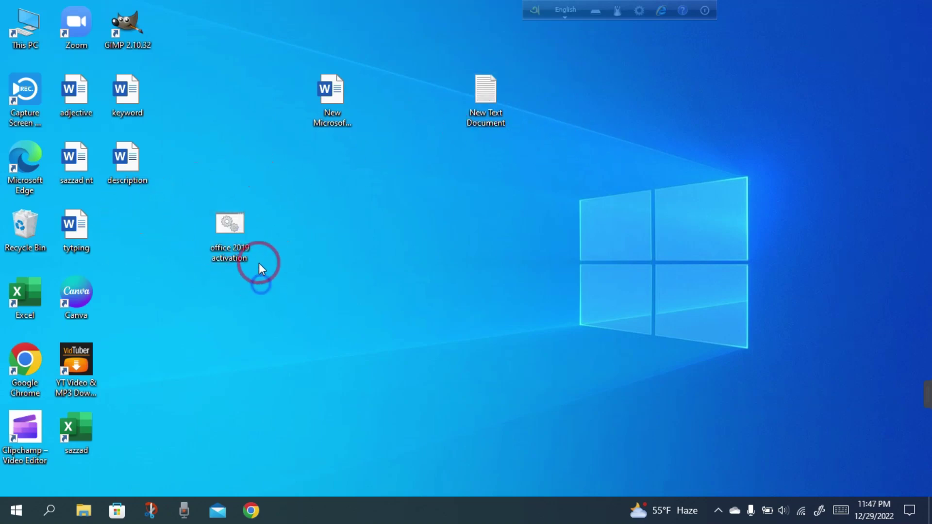
double_click(232, 223)
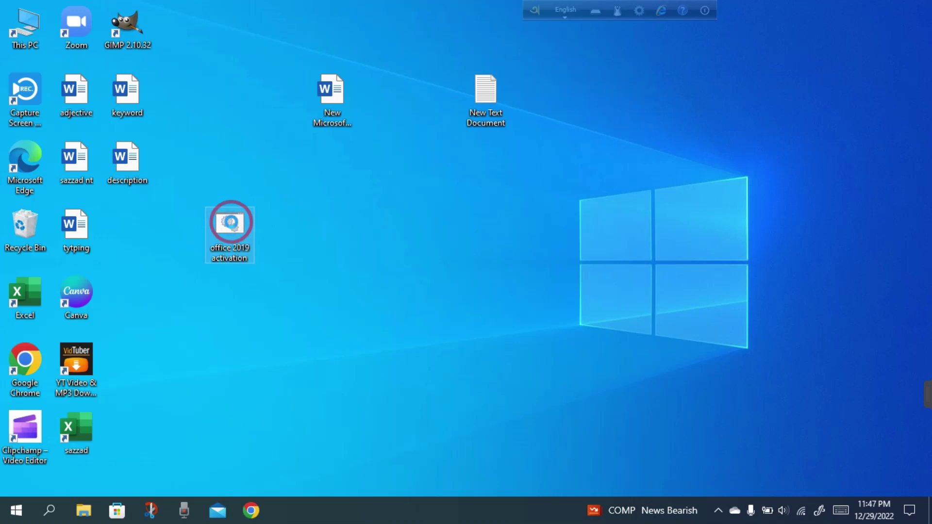
right_click(232, 222)
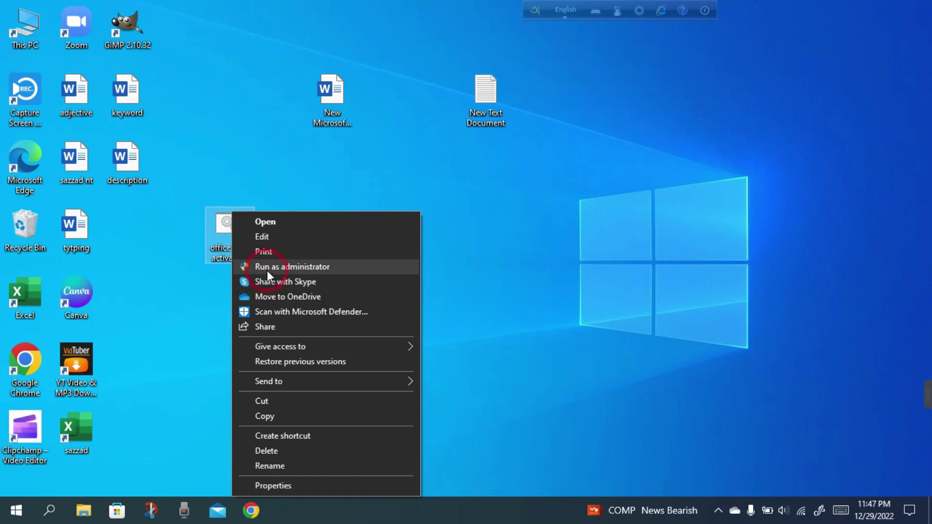
left_click(307, 269)
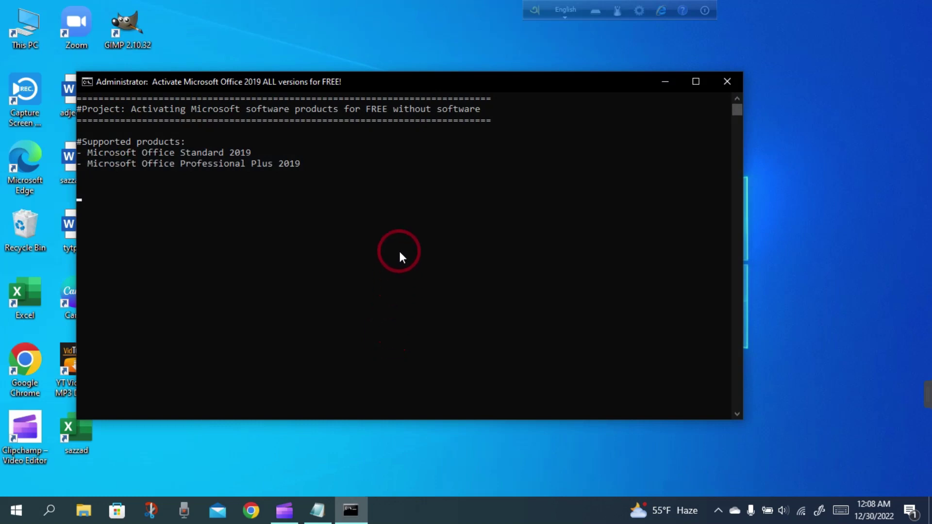
Let the activation script run in its console window, review the output down to the blog question, and close the window without answering
left_click_drag(317, 87, 405, 78)
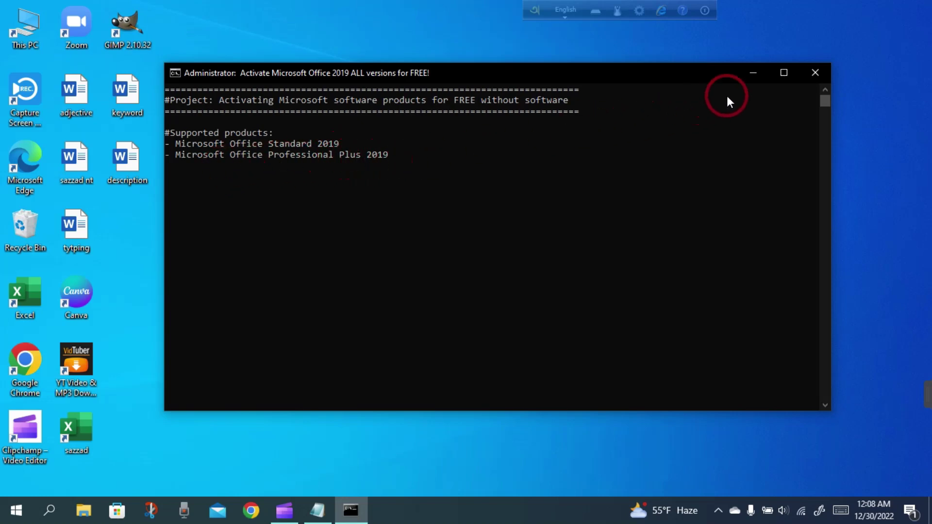
left_click_drag(658, 84, 691, 84)
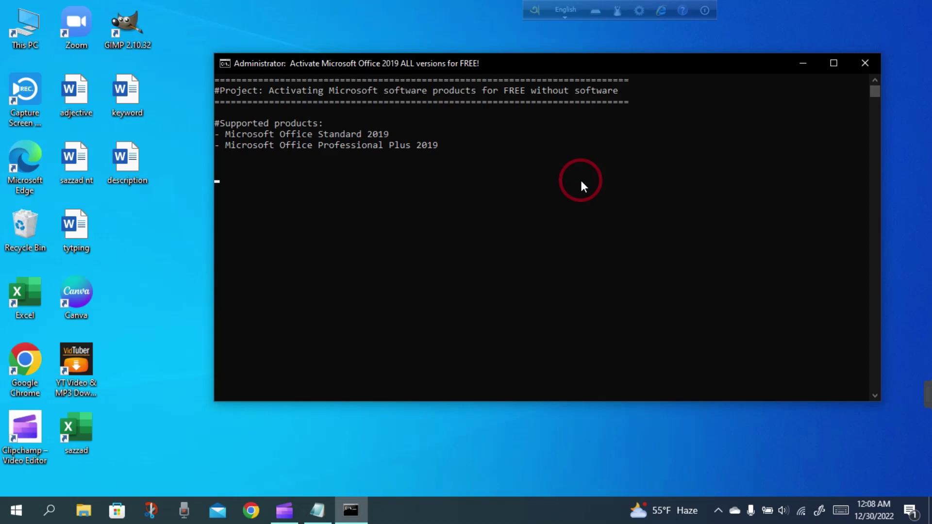
mouse_move(569, 63)
left_mouse_down()
mouse_move(617, 60)
mouse_move(617, 83)
mouse_move(570, 54)
left_mouse_up()
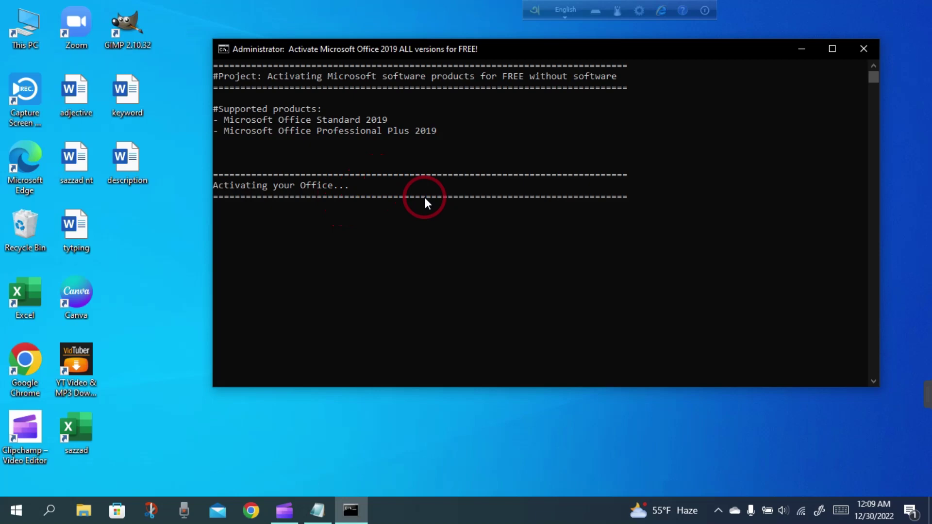
scroll(424, 197, "down", 3)
scroll(357, 210, "up", 3)
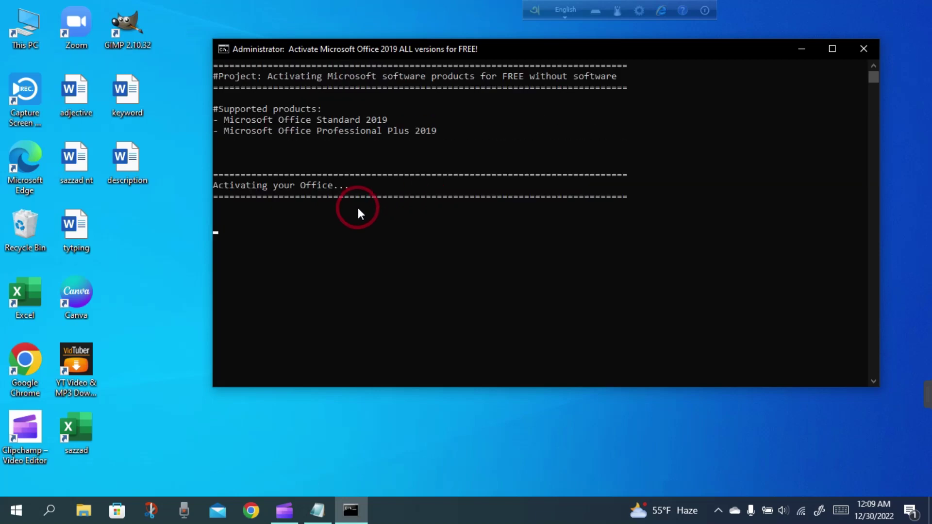
scroll(357, 207, "down", 2)
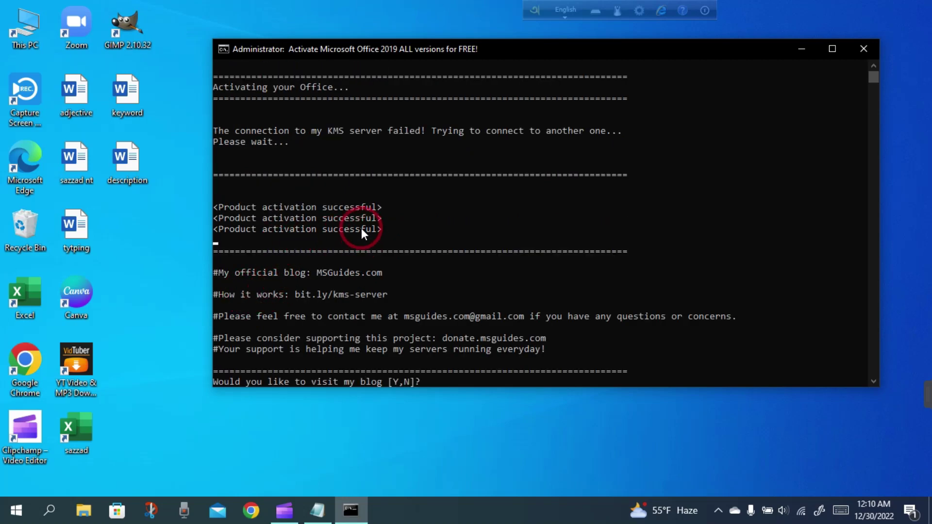
scroll(361, 228, "down", 2)
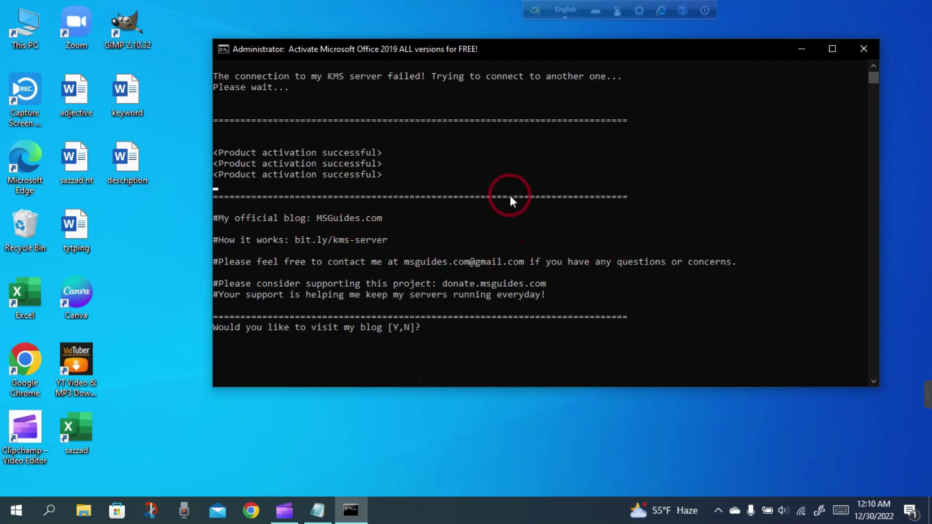
left_click(864, 49)
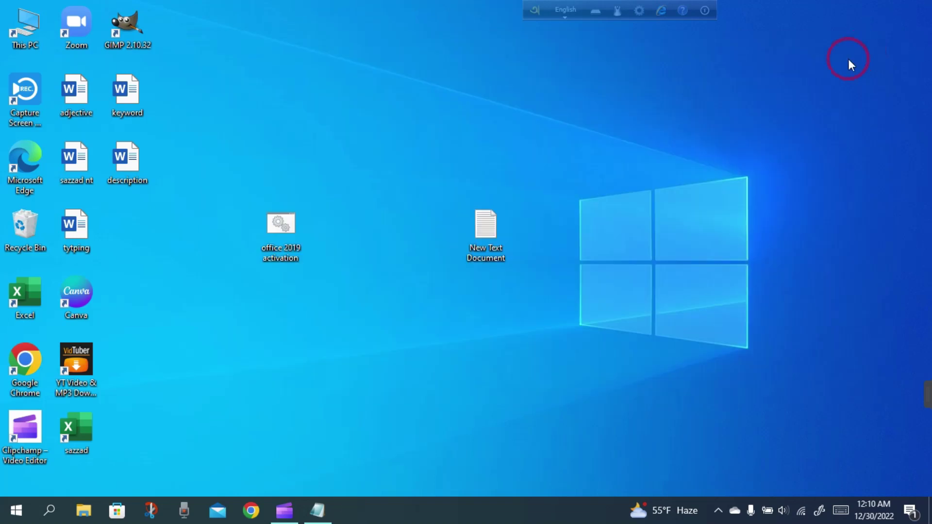
Delete the office 2019 activation batch file and the New Text Document from the desktop
right_click(290, 228)
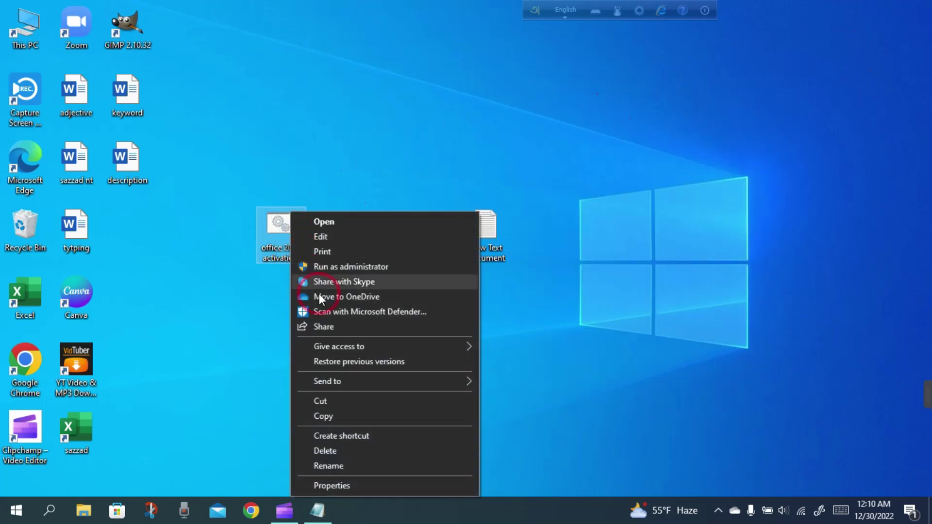
left_click(341, 446)
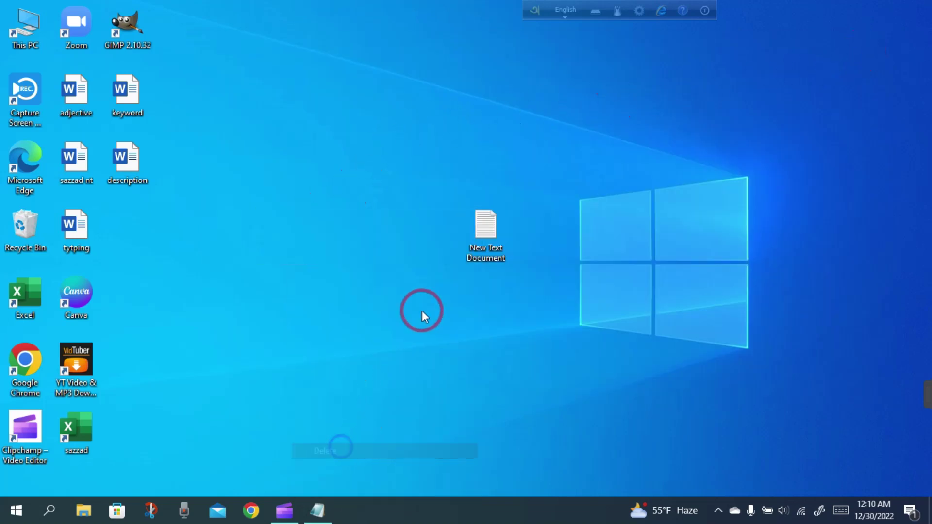
right_click(485, 242)
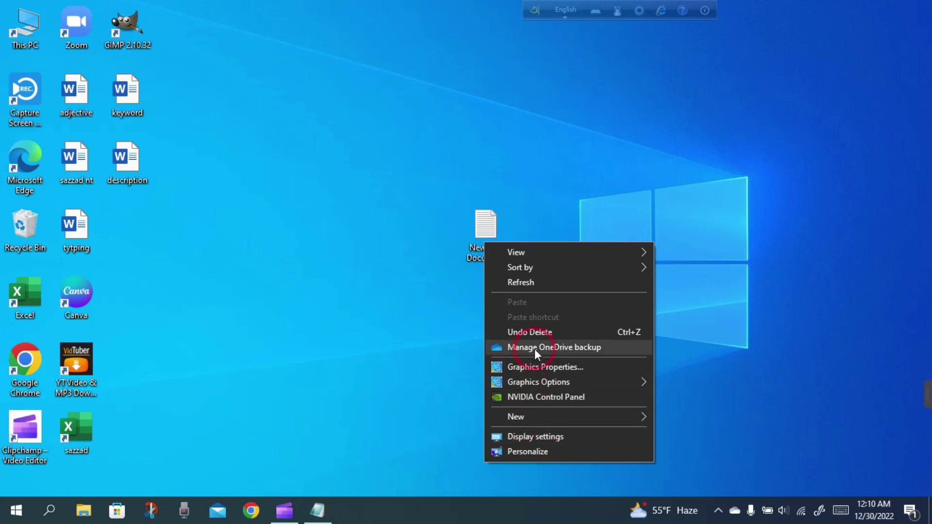
right_click(489, 227)
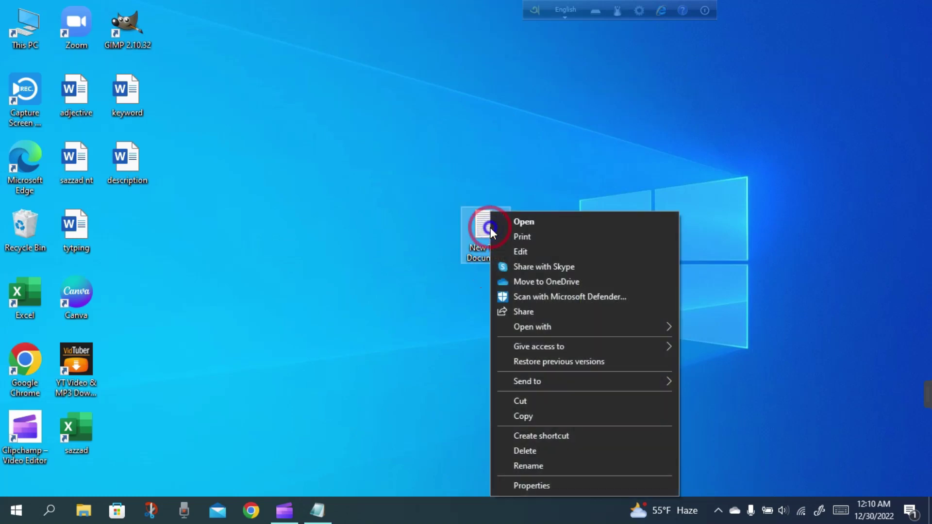
left_click(526, 449)
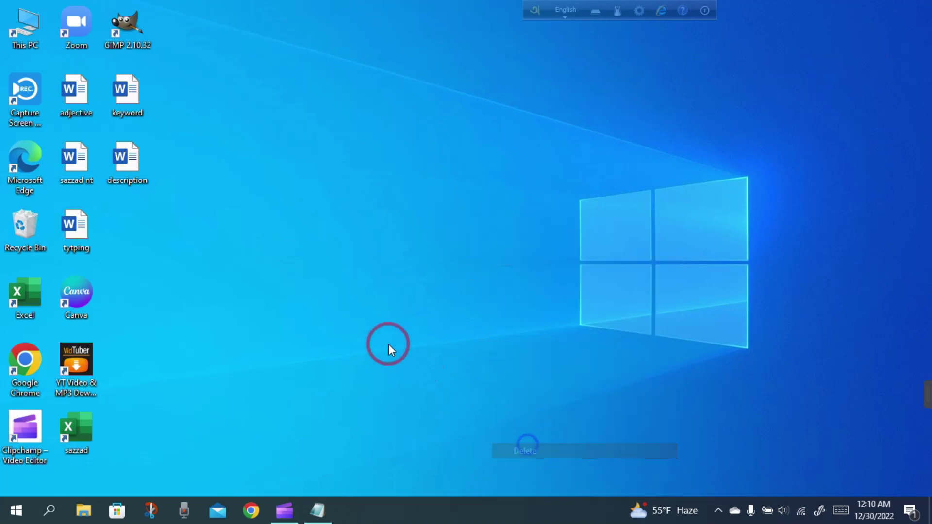